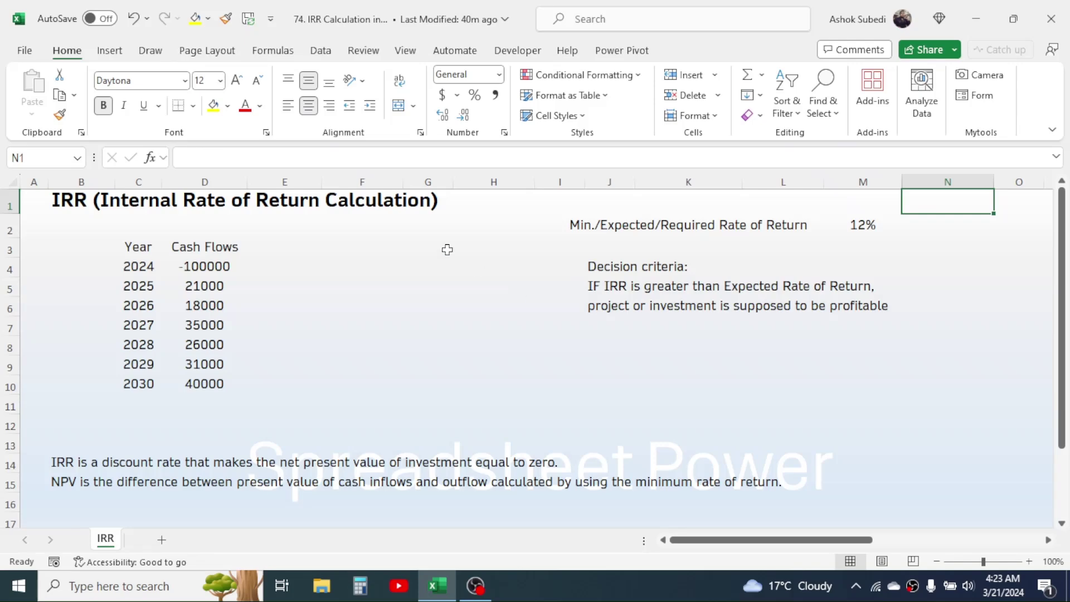
Label cell F4 as IRR
left_click(414, 249)
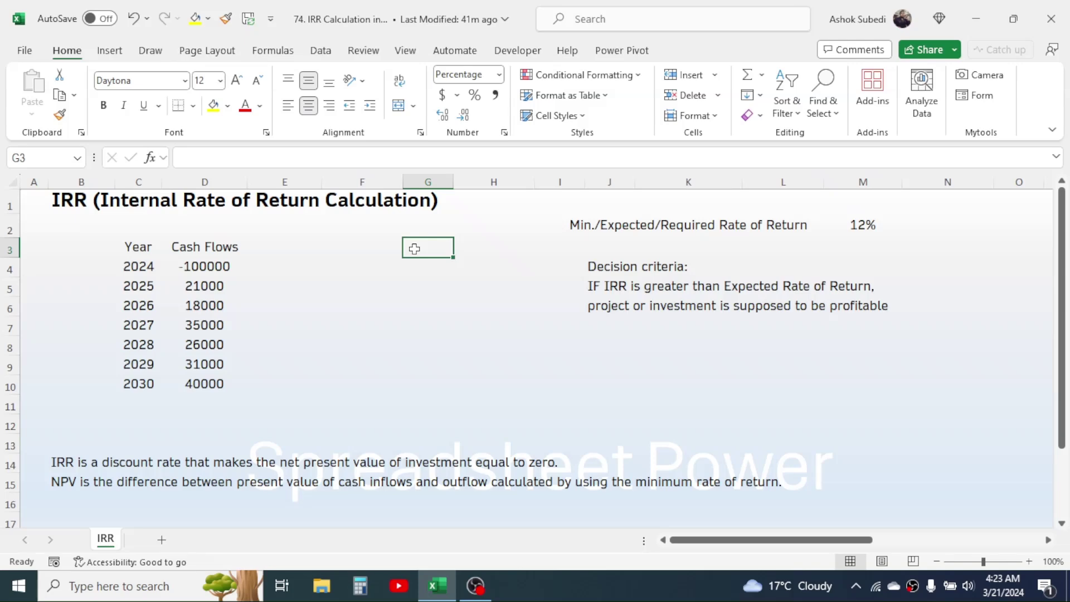
key("Left")
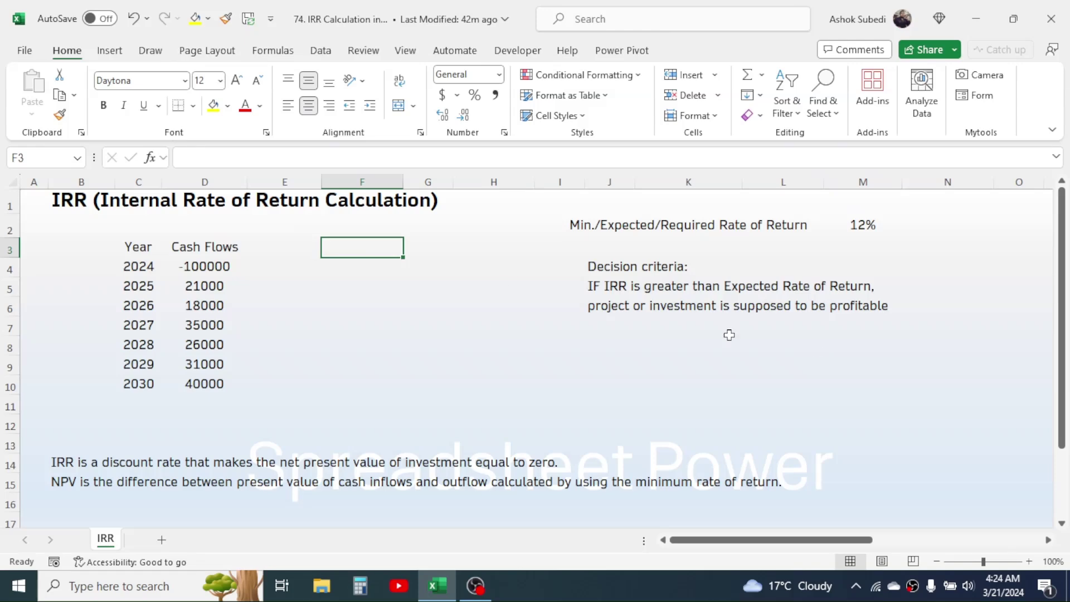
key("Down")
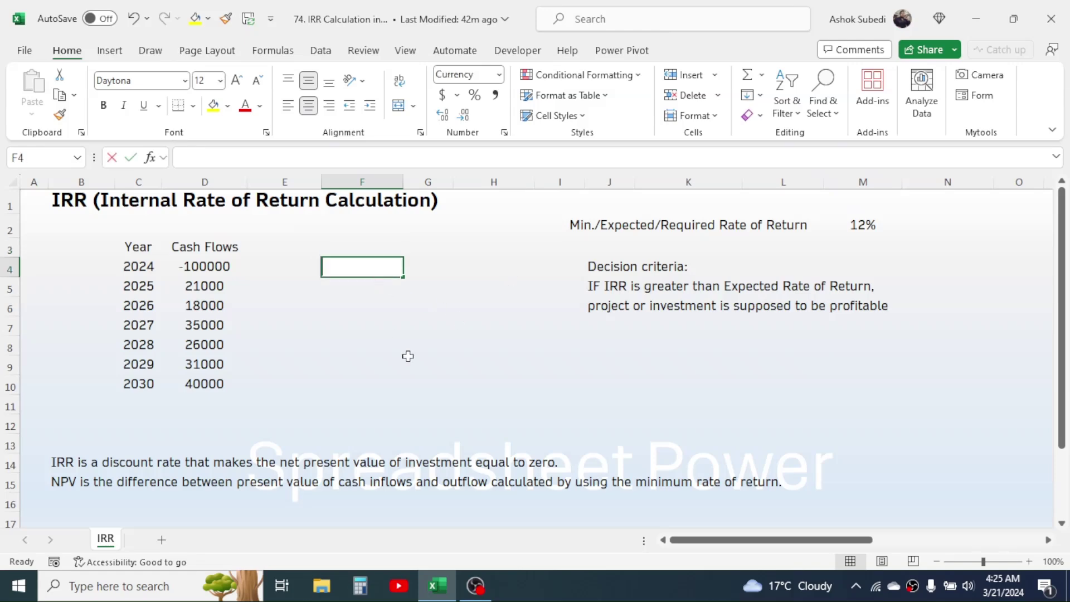
type("IRR")
key("Tab")
Enter =IRR(D4:D10) in G4, returning 16%
type("=IRR")
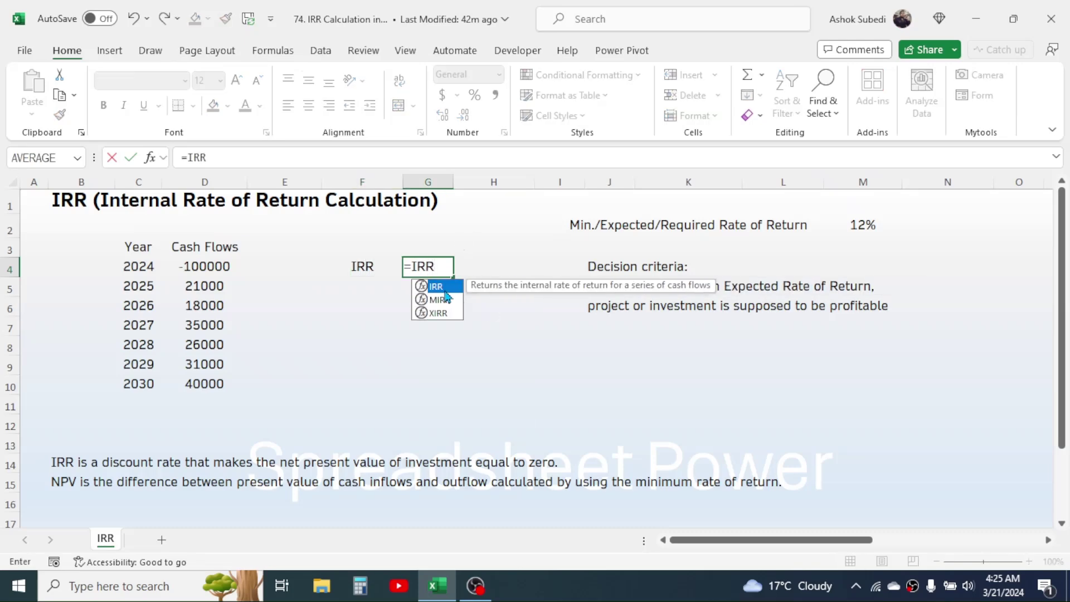
type("(")
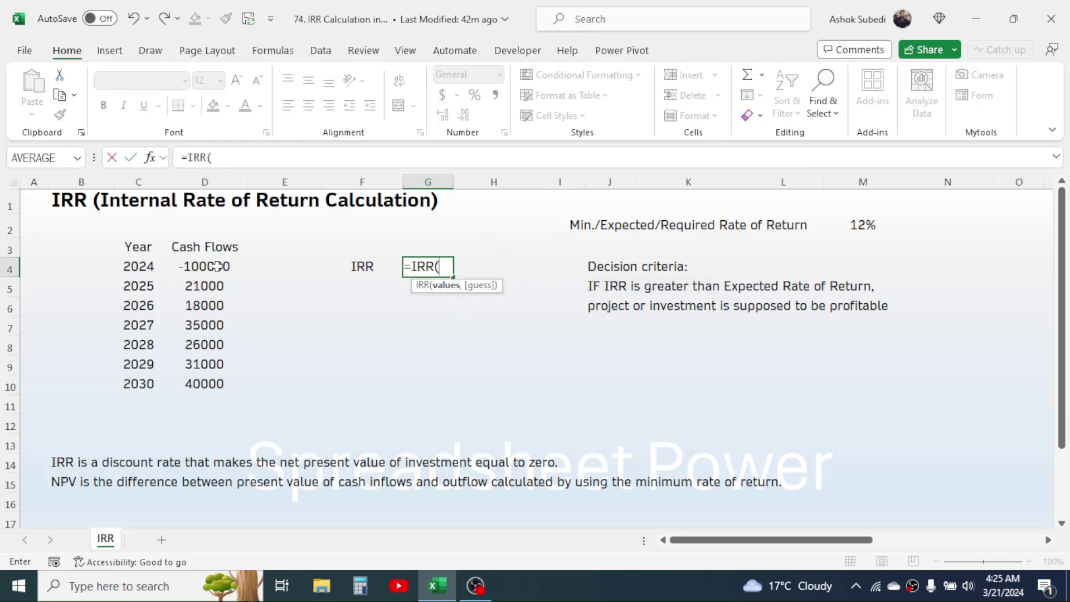
left_click_drag(217, 267, 213, 382)
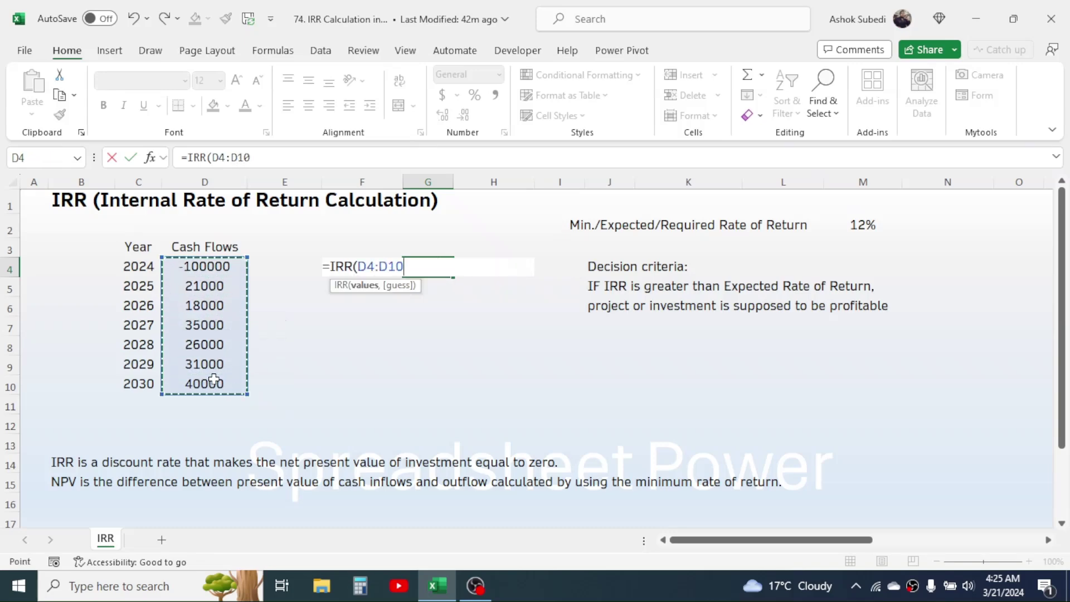
type(")")
key("Return")
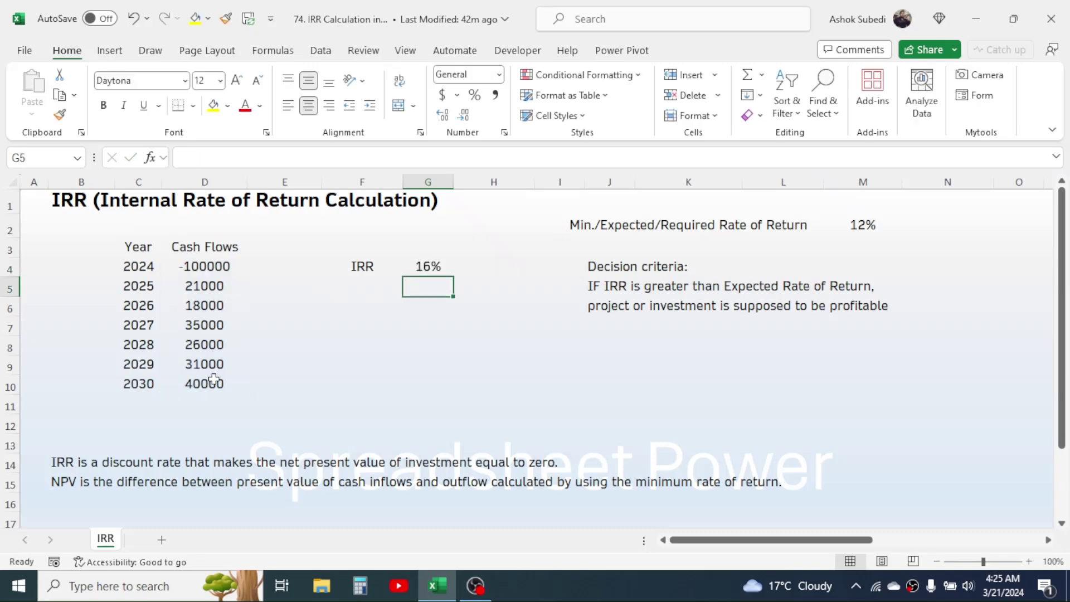
left_click(434, 270)
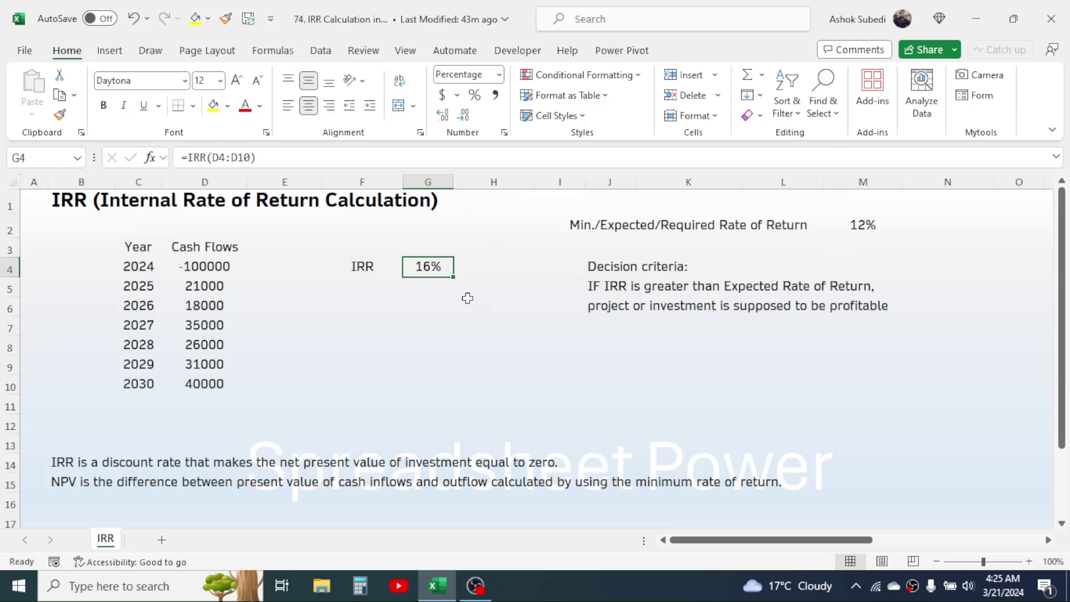
Label F6 as NPV and enter =NPV(M2,D4:D10) in G6, giving $11,063.17
left_click(364, 300)
type("NPV")
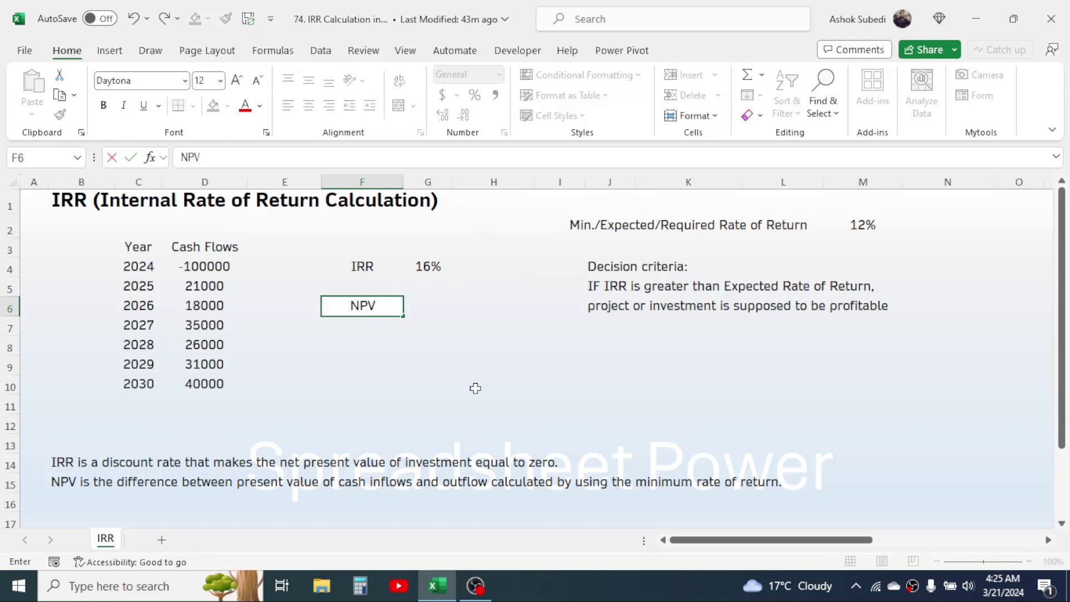
key("Return")
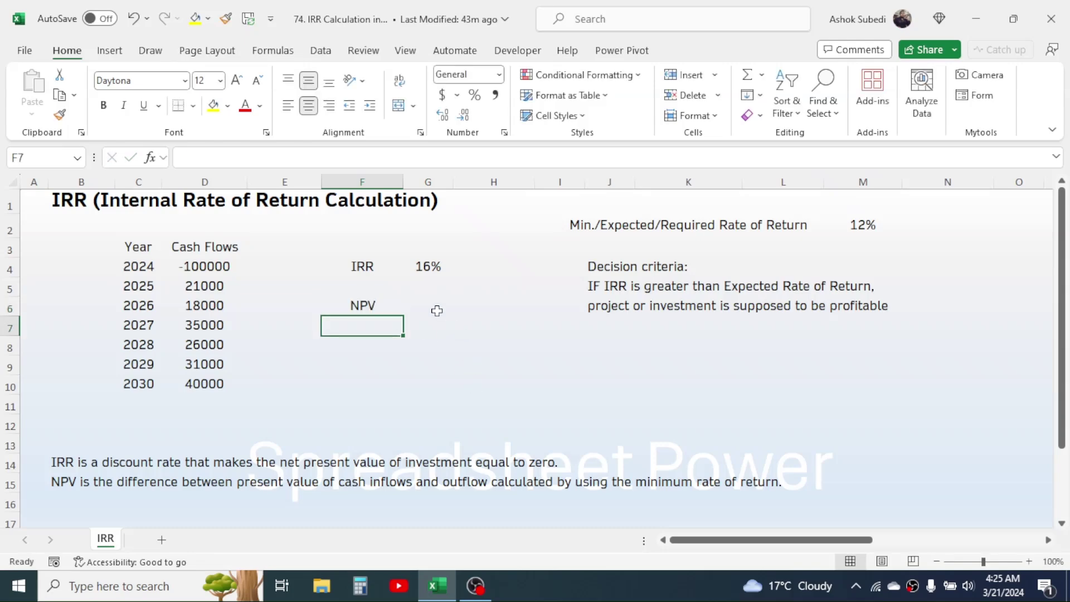
left_click(423, 311)
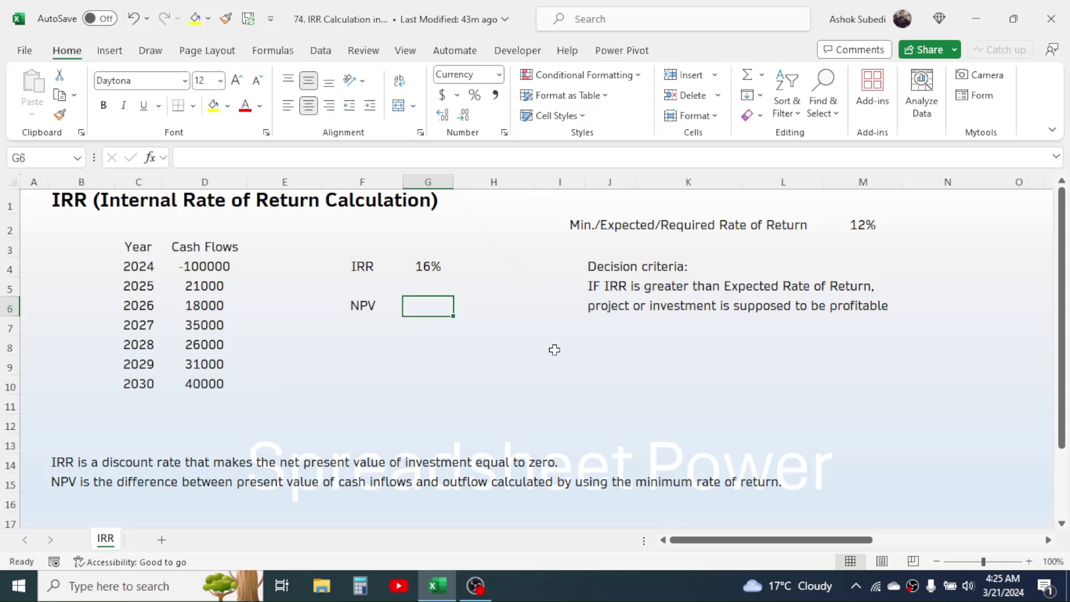
type("=N")
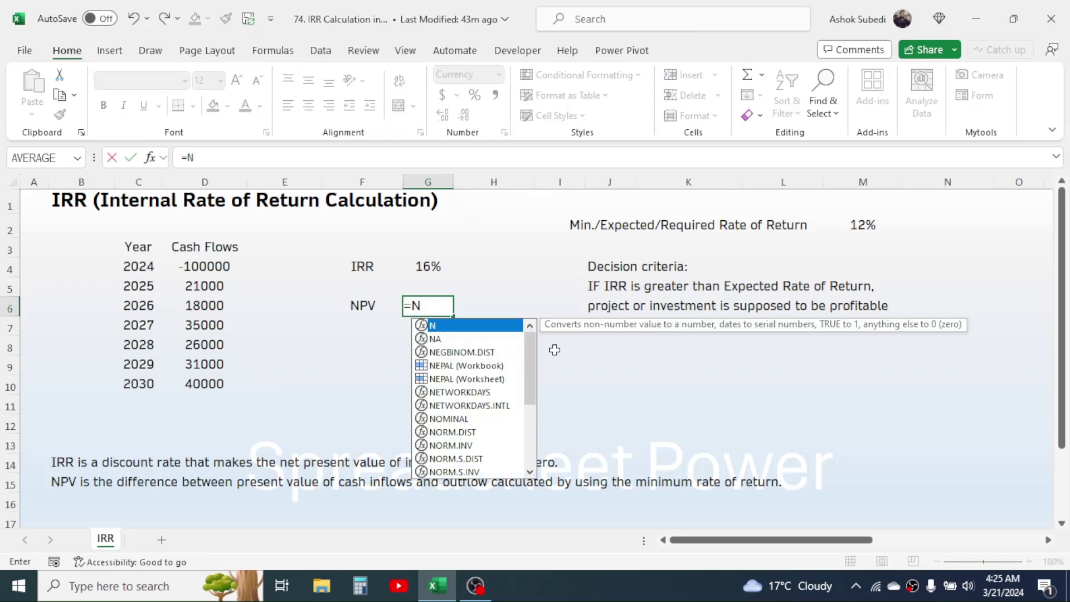
type("PV(")
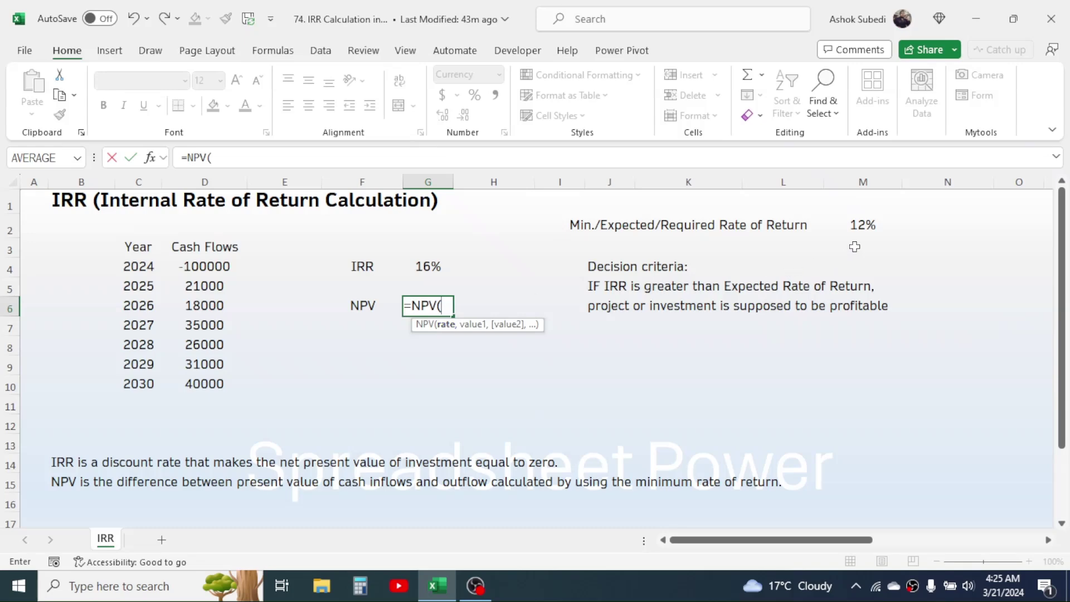
left_click(861, 219)
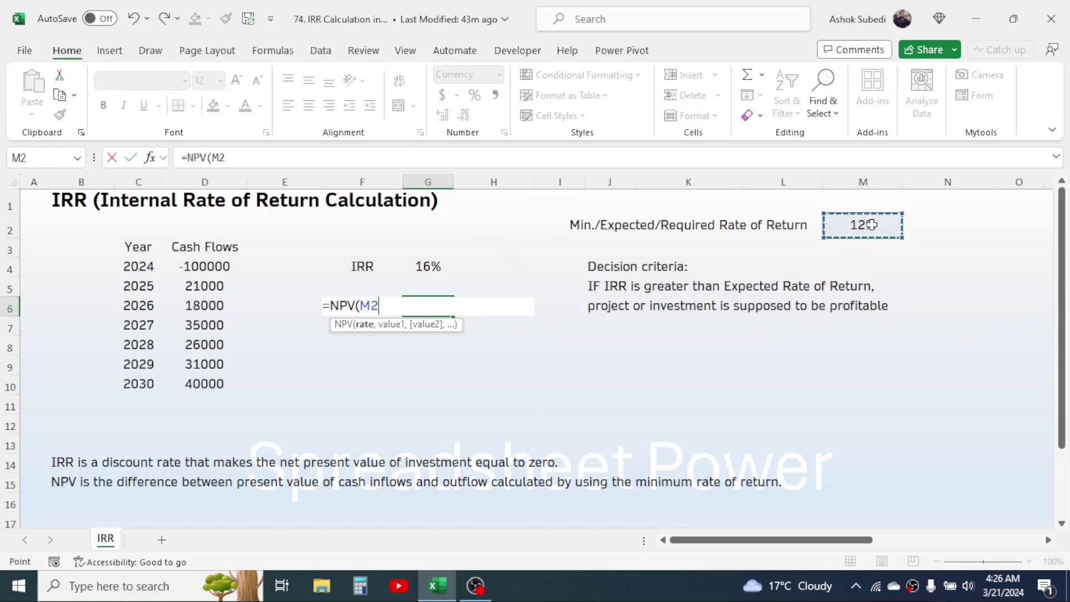
type(",")
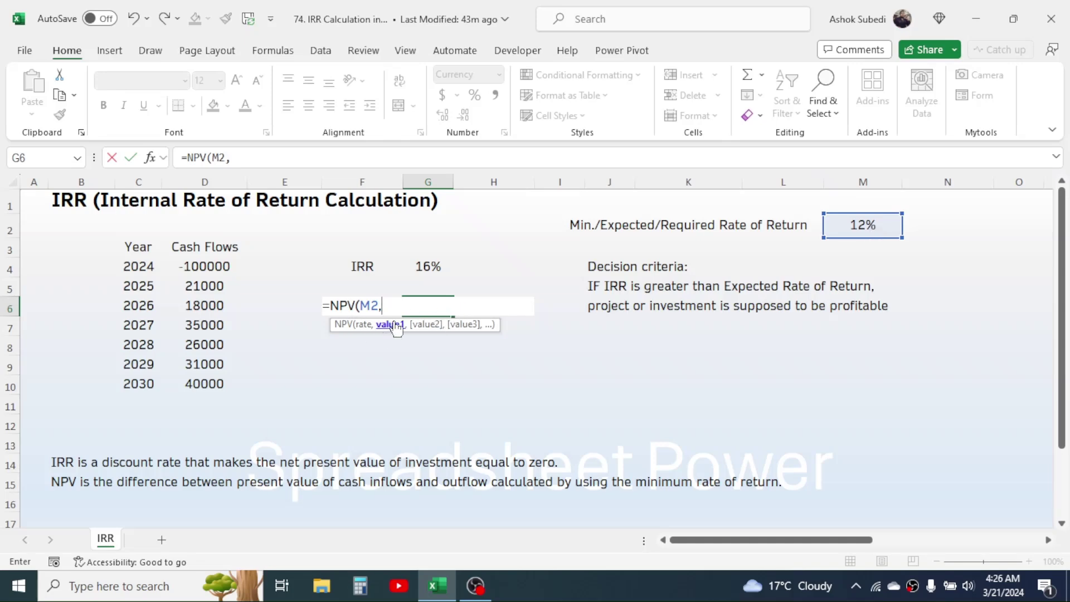
left_click_drag(213, 266, 214, 384)
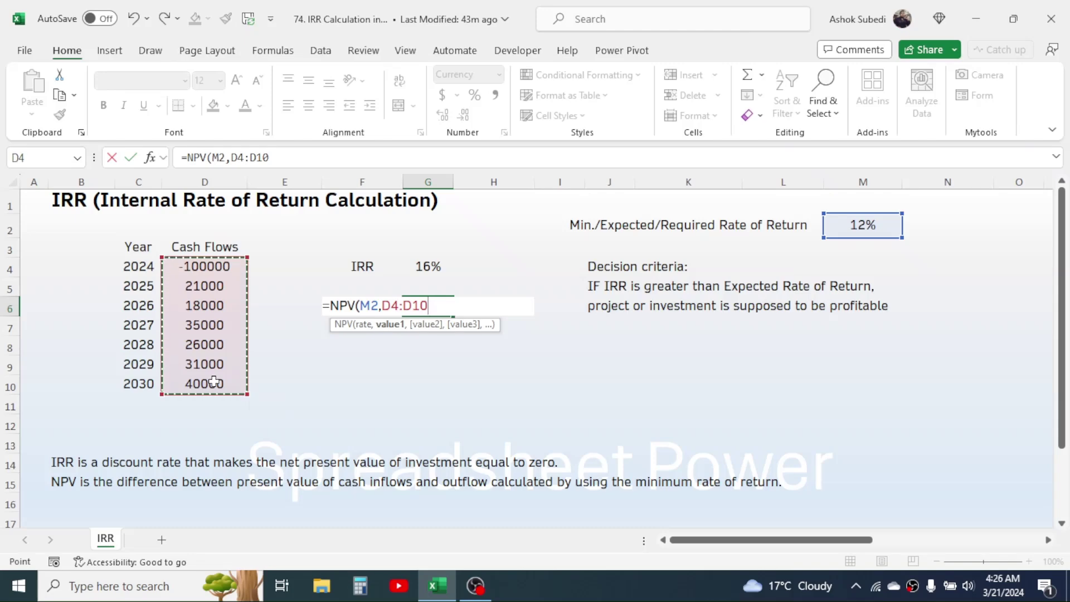
type(")")
key("Return")
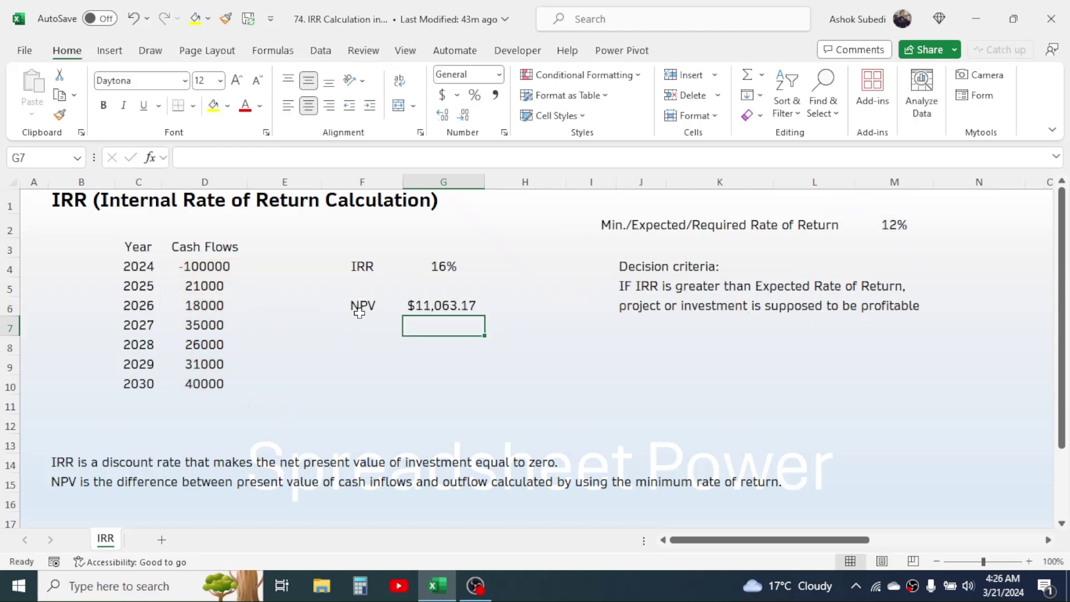
left_click(458, 309)
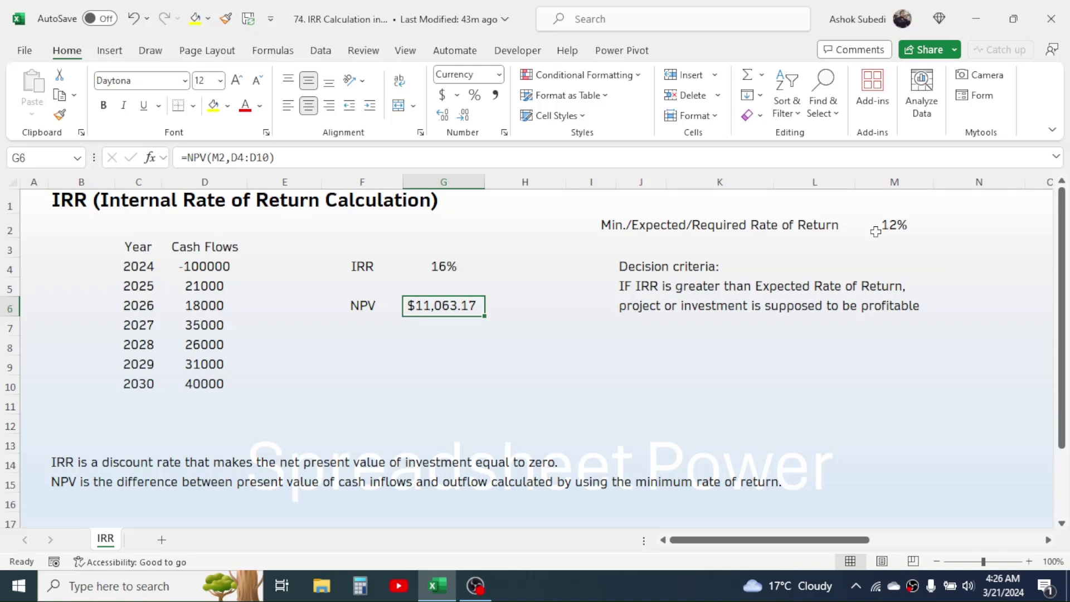
Change the 2026 cash flow in D6 to -18000 and widen column G to show the negative NPV
left_click(205, 322)
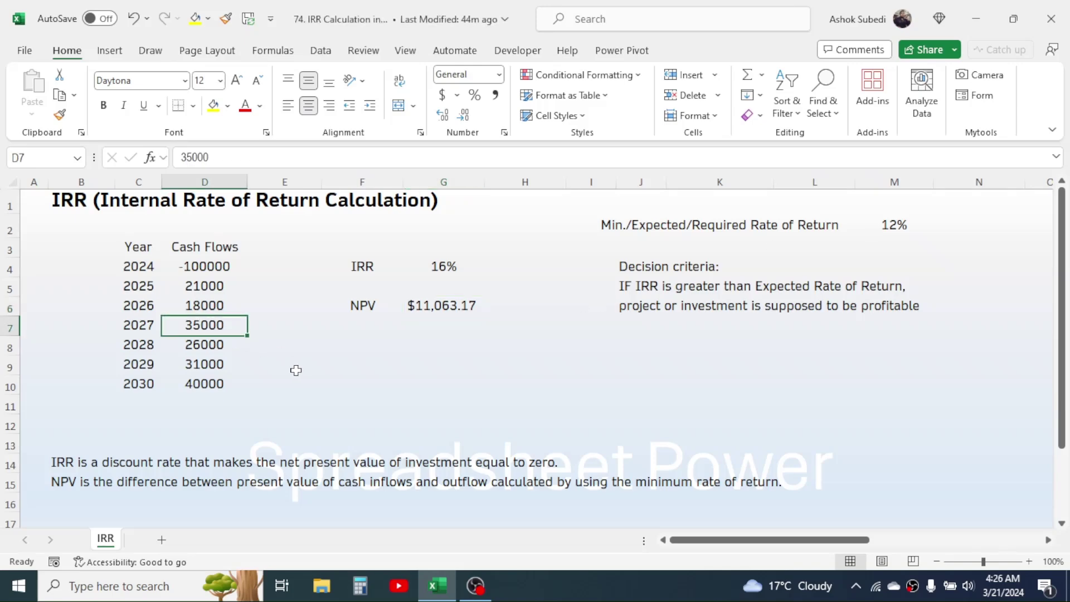
left_click(206, 307)
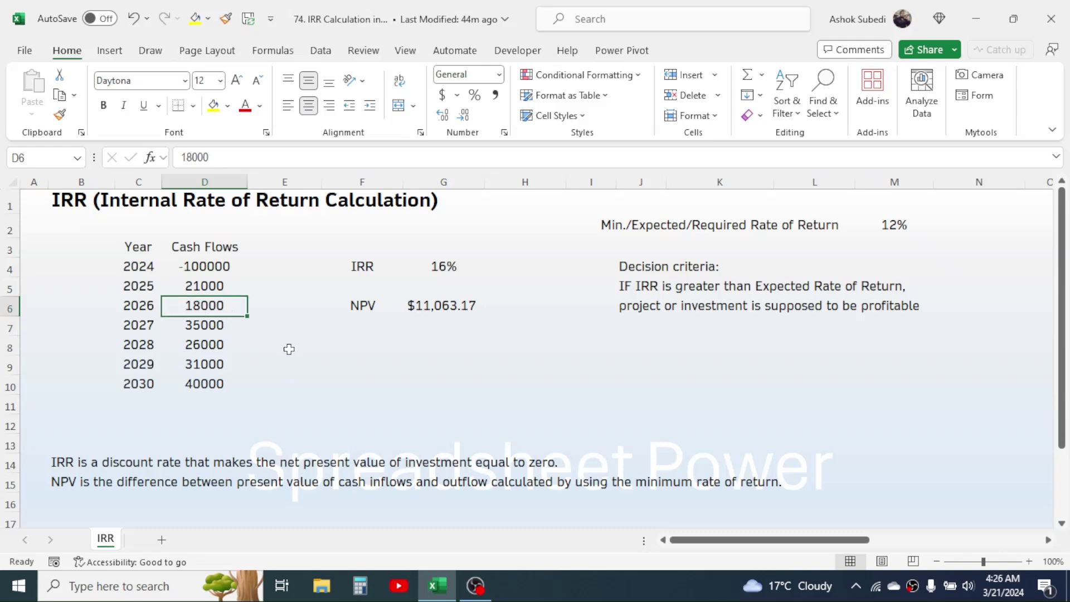
type("-2")
key("BackSpace")
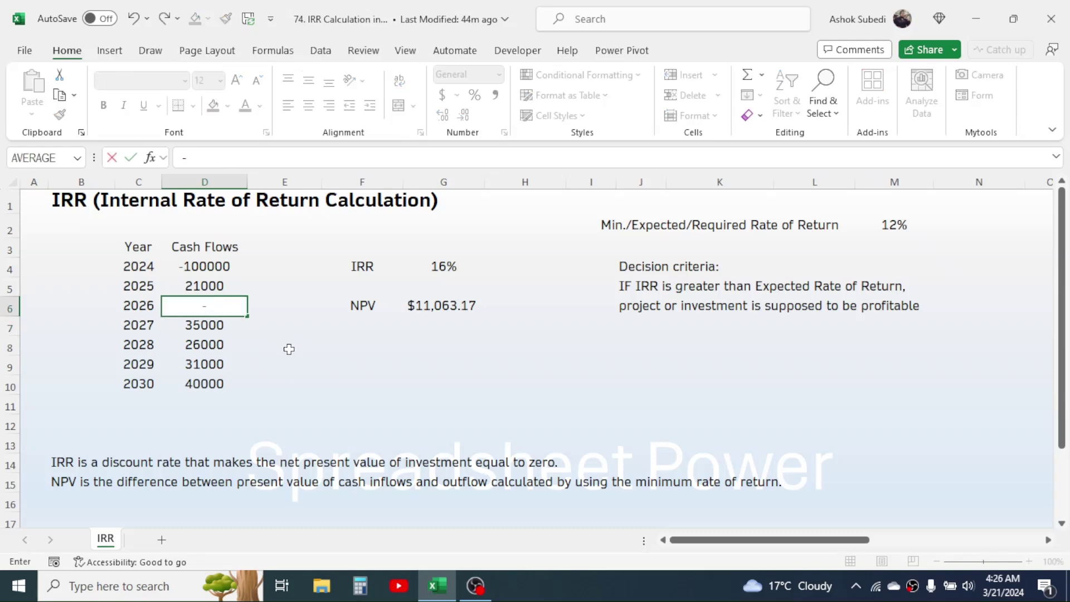
type("18000")
key("Return")
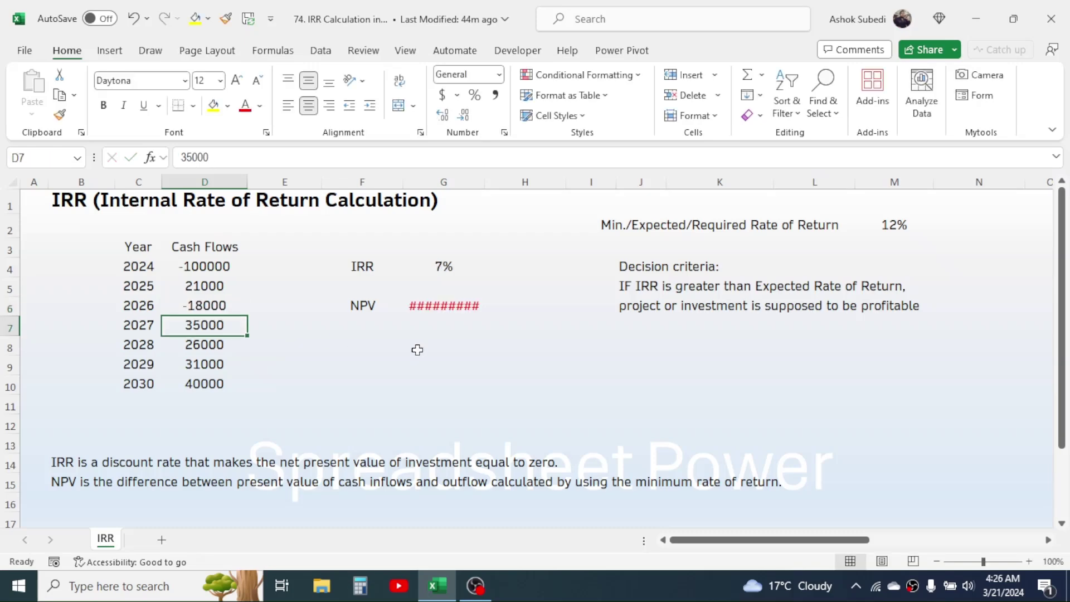
left_click(451, 310)
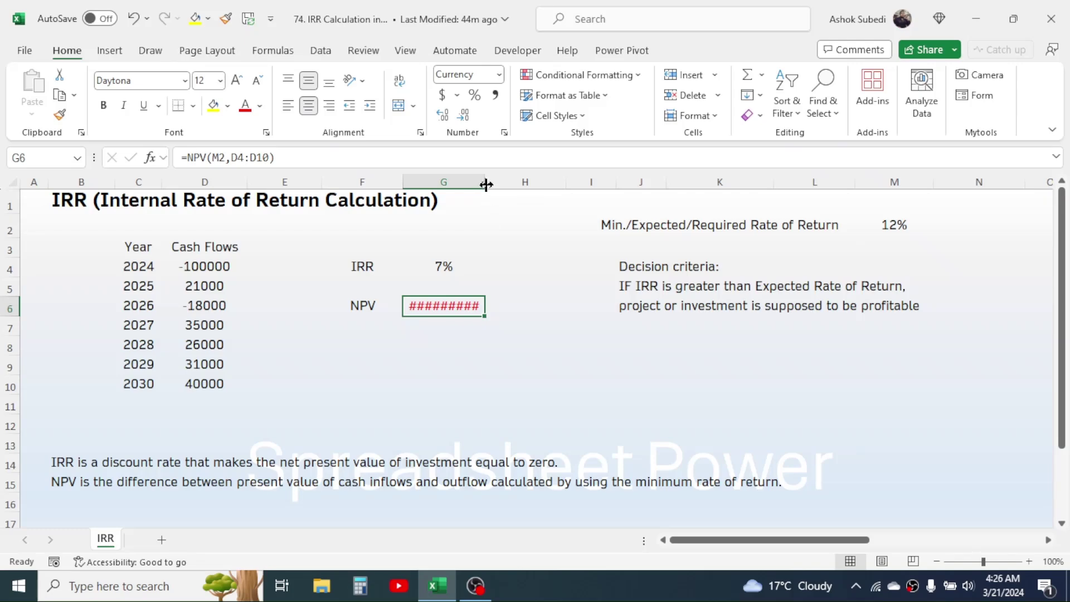
left_click_drag(485, 184, 505, 189)
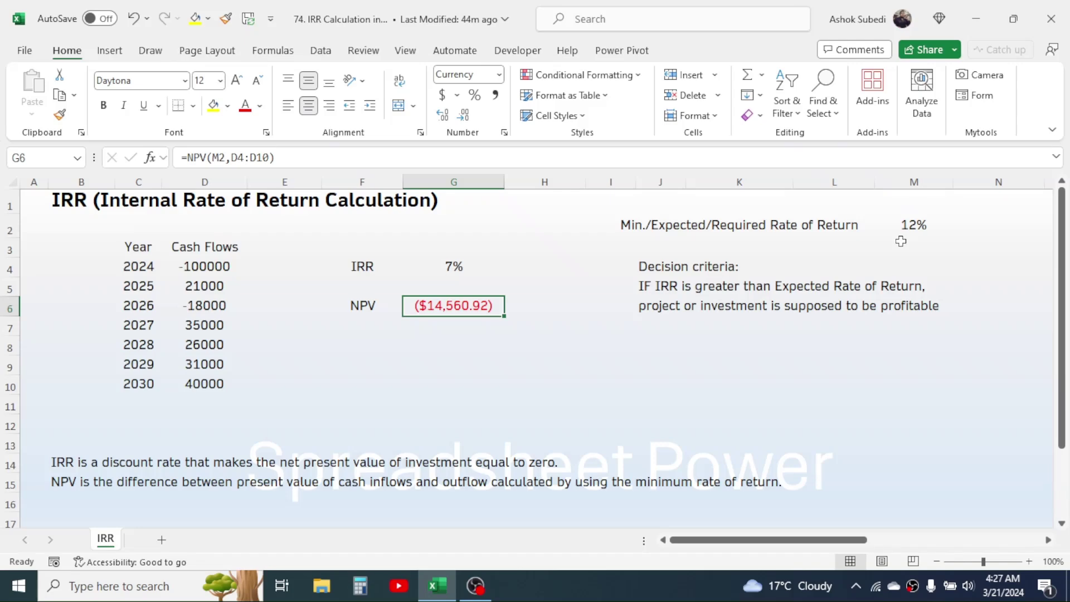
Restore D6 to 18000, bringing IRR back to 16% and NPV to $11,063.17
left_click(225, 309)
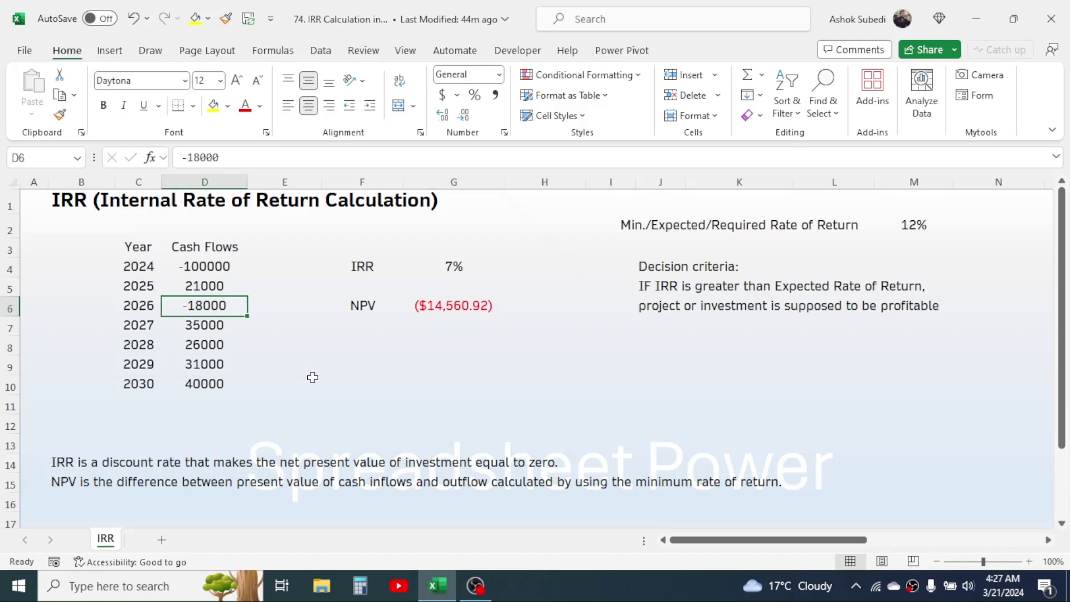
type("1800")
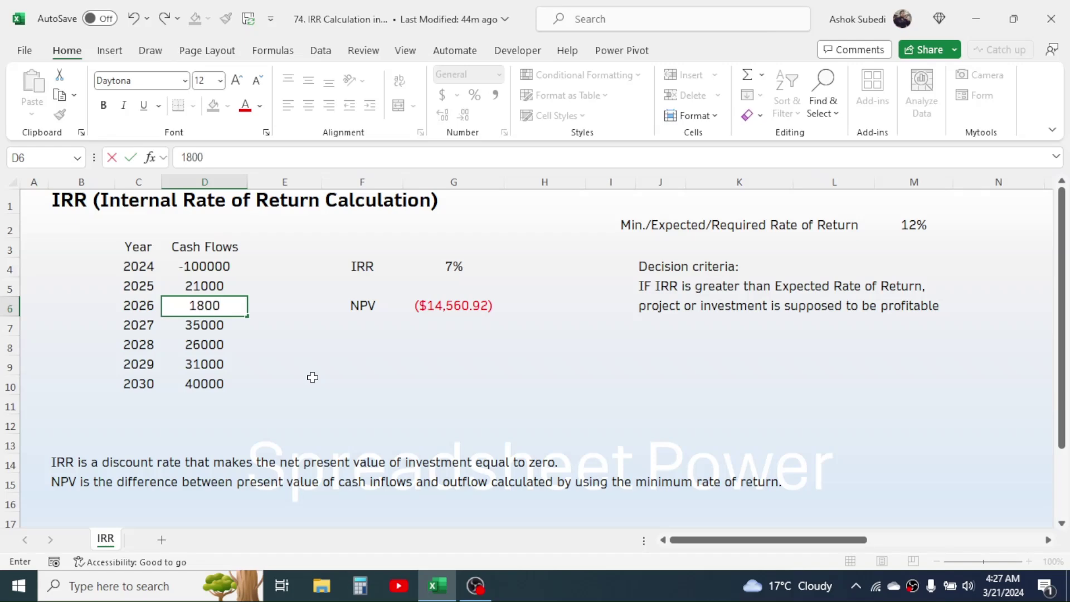
type("0")
key("Return")
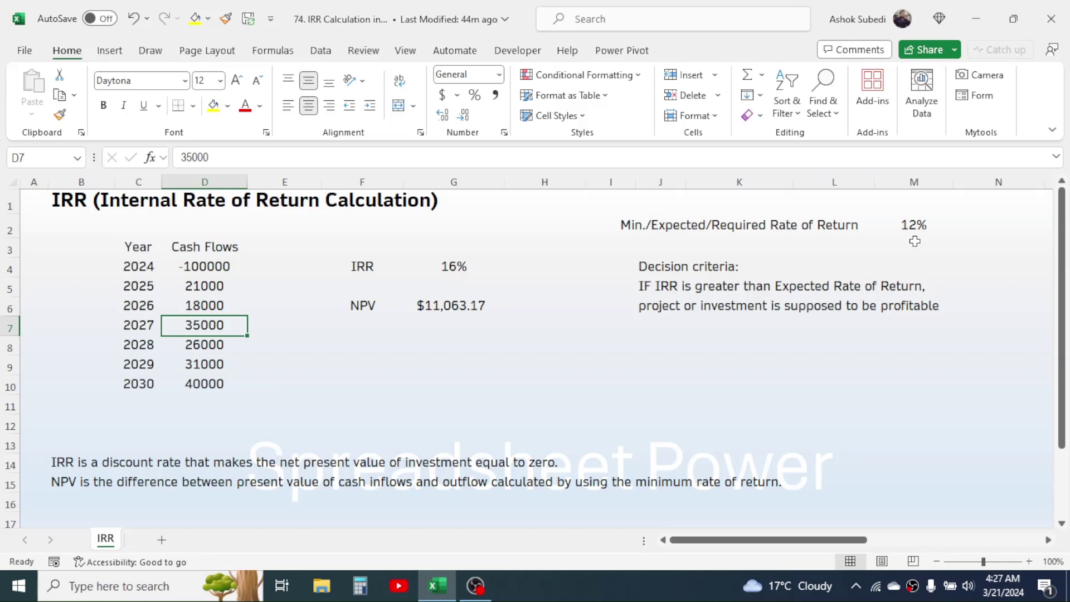
left_click(554, 226)
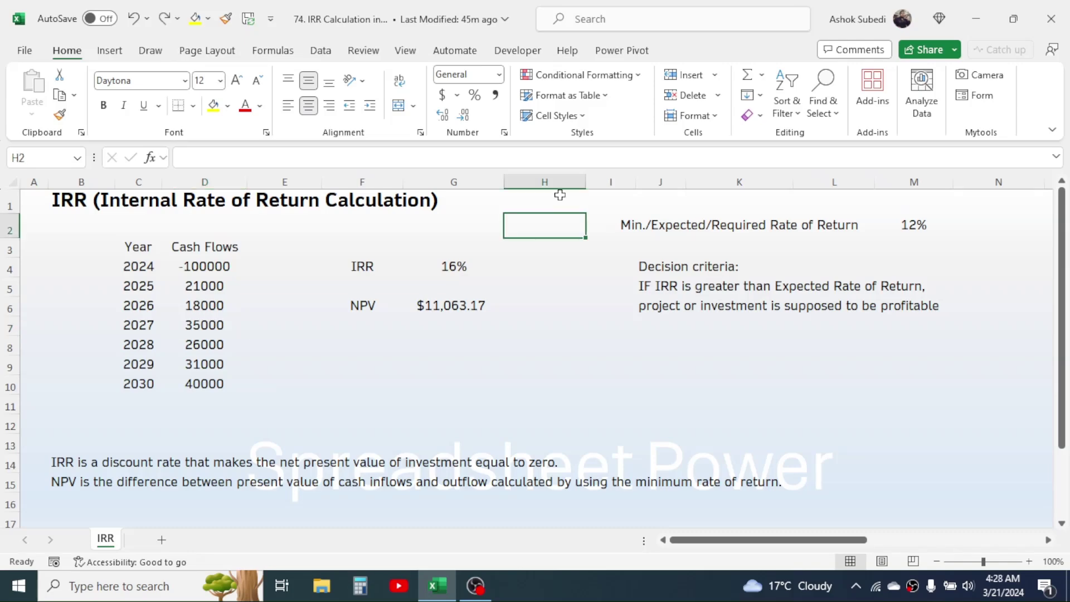